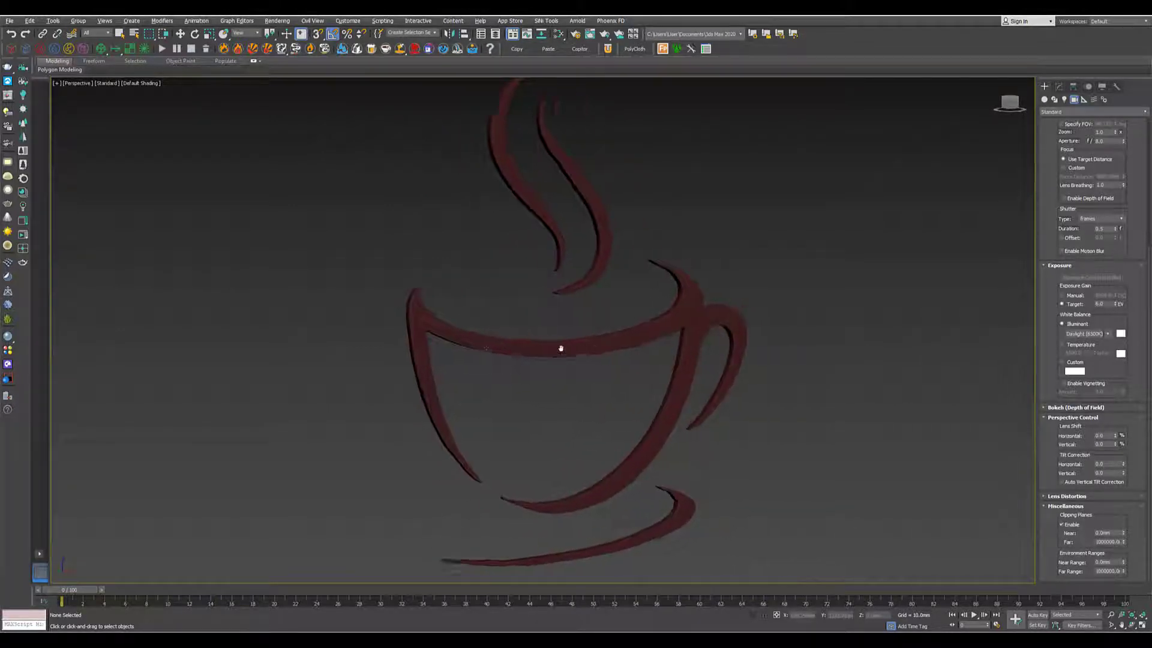
Zoom Logo.jpg to about 224% and pan to centre the coffee-cup logo
{"action": "scroll", "coordinate": [517, 348], "scroll_direction": "down", "scroll_amount": 3}
{"action": "middle_click_drag", "start_coordinate": [517, 348], "coordinate": [470, 347], "text": "alt"}
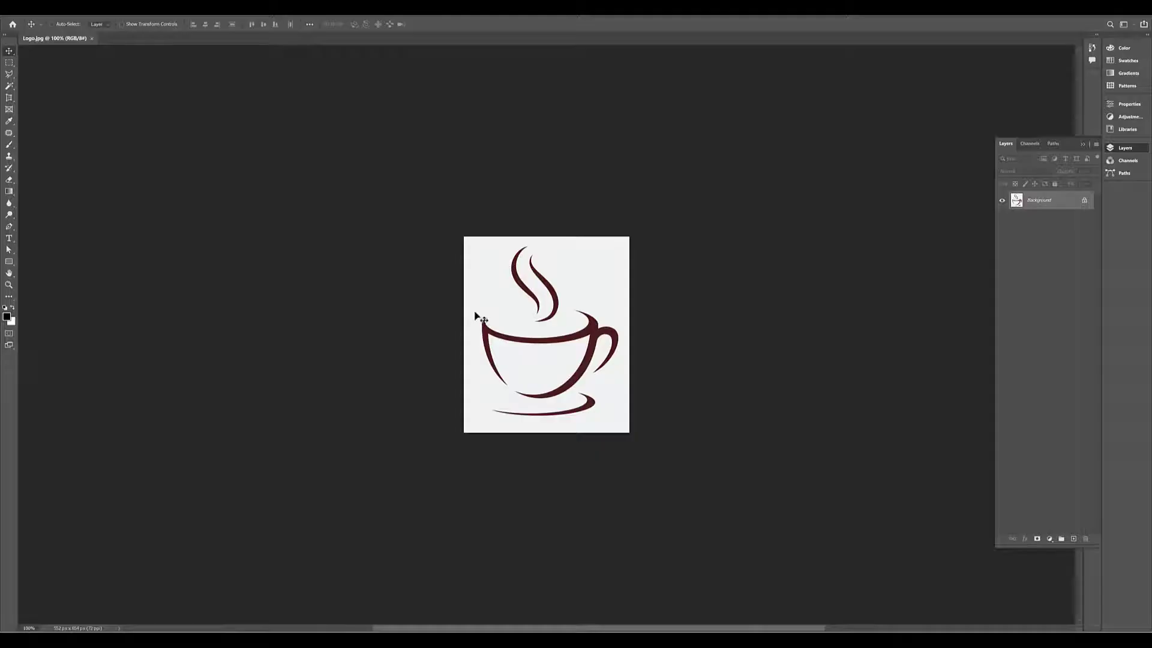
{"action": "scroll", "coordinate": [585, 327], "scroll_direction": "up", "scroll_amount": 3, "text": "alt"}
{"action": "left_click_drag", "start_coordinate": [603, 347], "coordinate": [615, 277]}
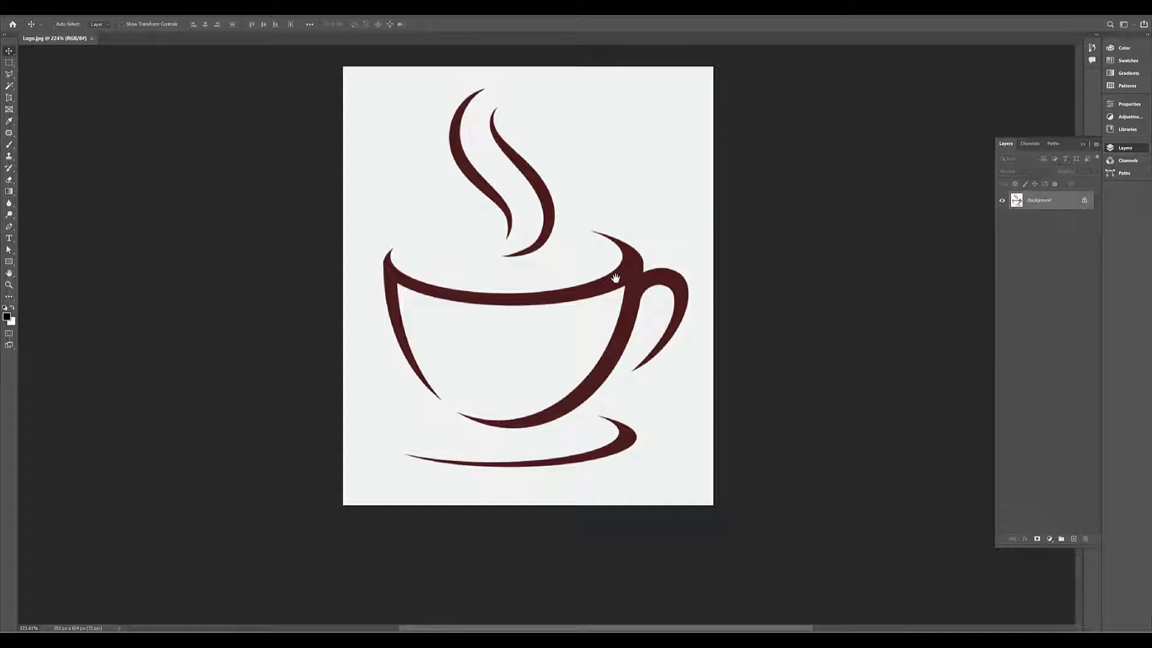
{"action": "left_click_drag", "start_coordinate": [615, 278], "coordinate": [629, 350]}
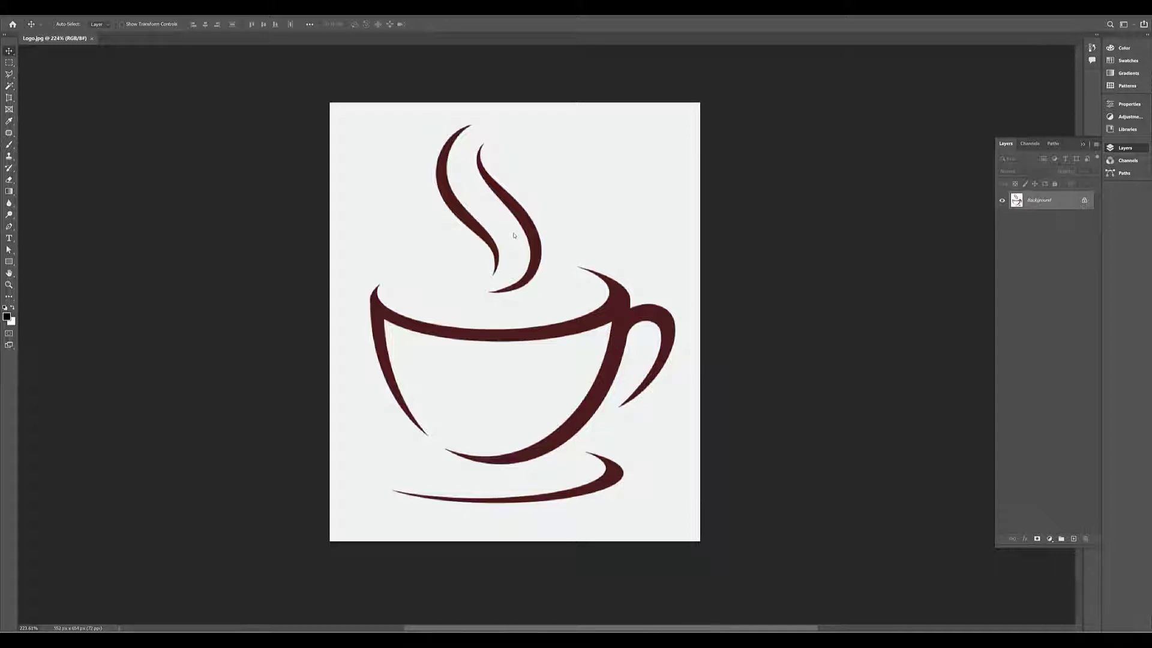
{"action": "key", "text": "ctrl+shift+a"}
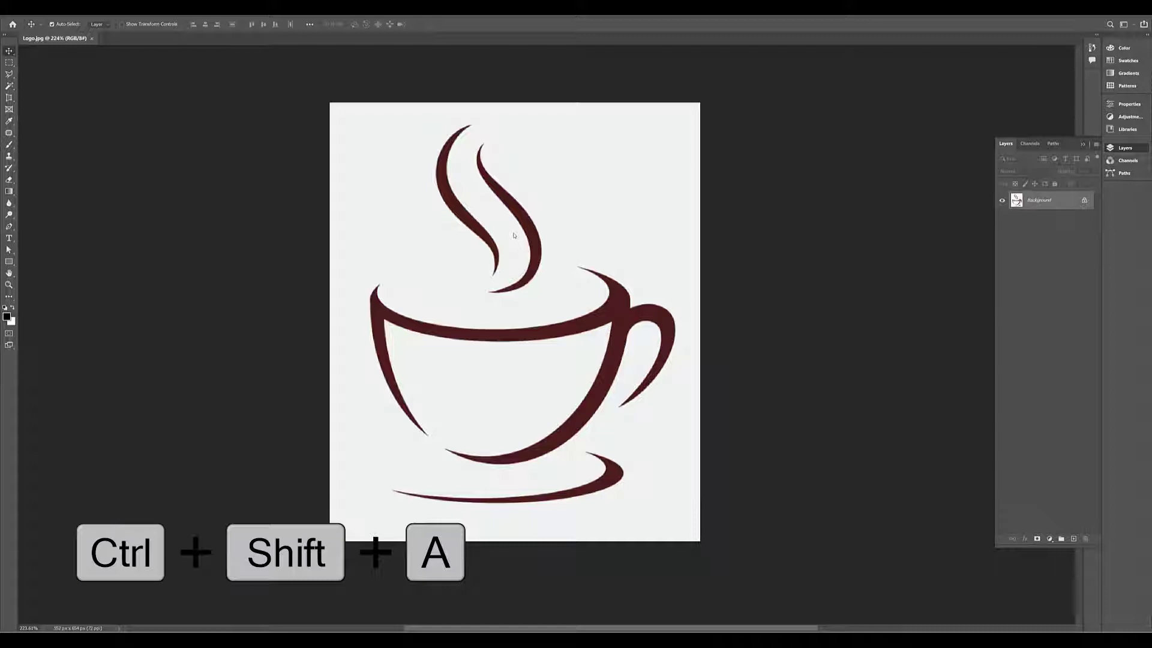
In Camera Raw, set Saturation -100, Blacks -85, Texture +1, Clarity +67 and apply
{"action": "key", "text": "ctrl+shift+a"}
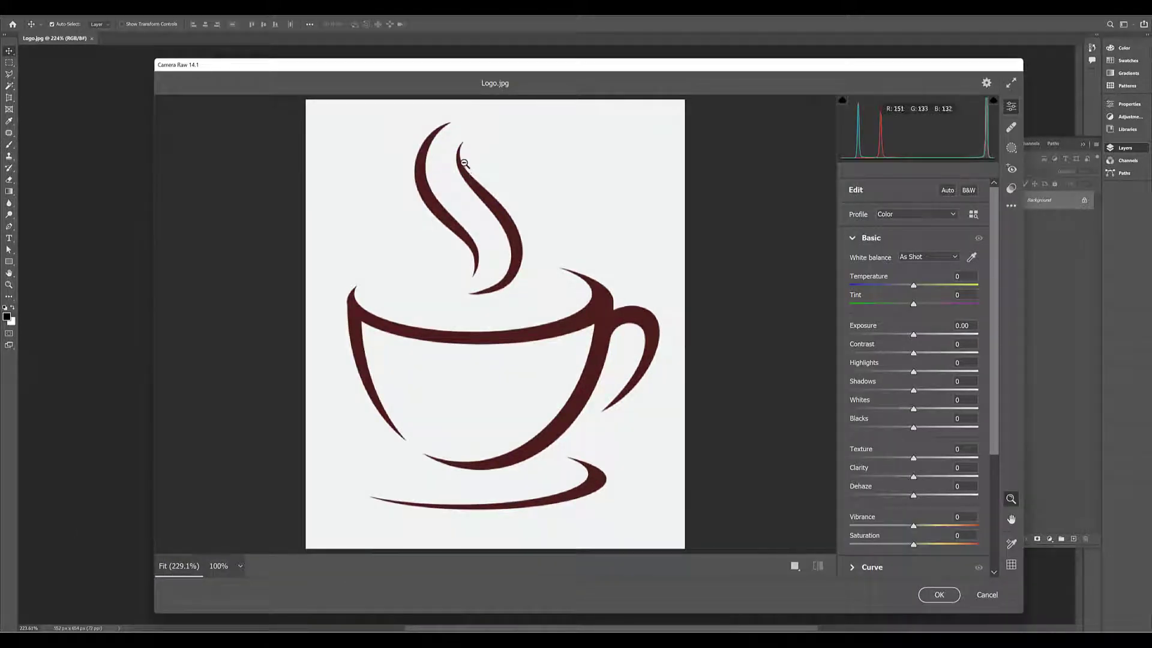
{"action": "left_click_drag", "start_coordinate": [552, 70], "coordinate": [509, 58]}
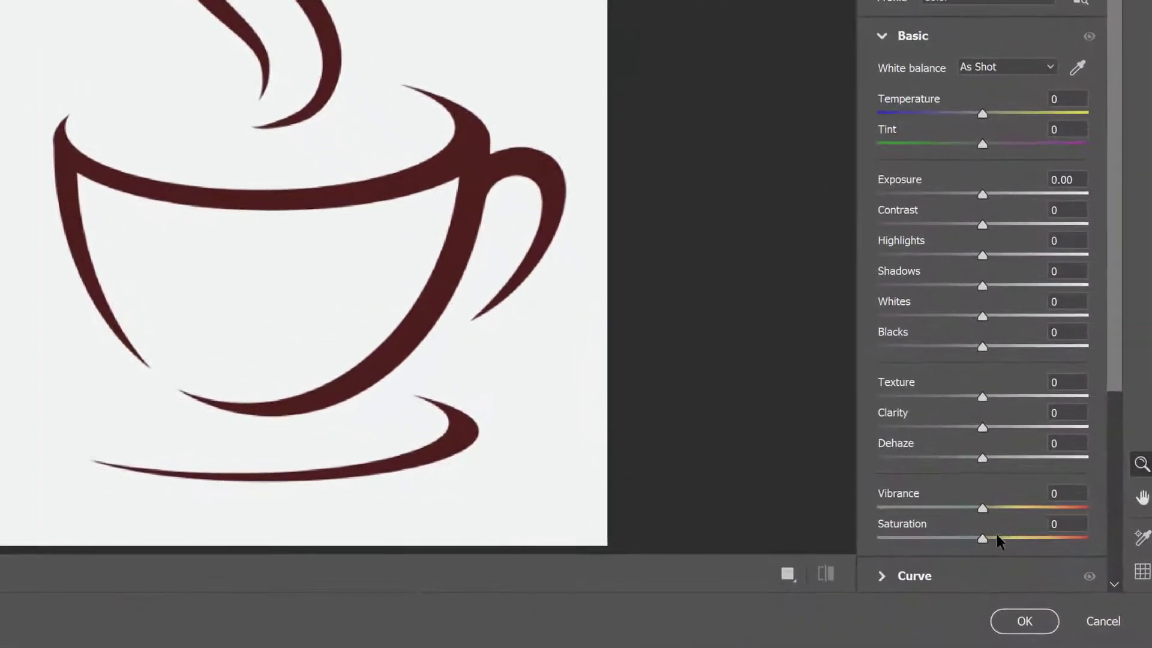
{"action": "left_click", "coordinate": [1067, 525]}
{"action": "left_click_drag", "start_coordinate": [984, 540], "coordinate": [884, 531]}
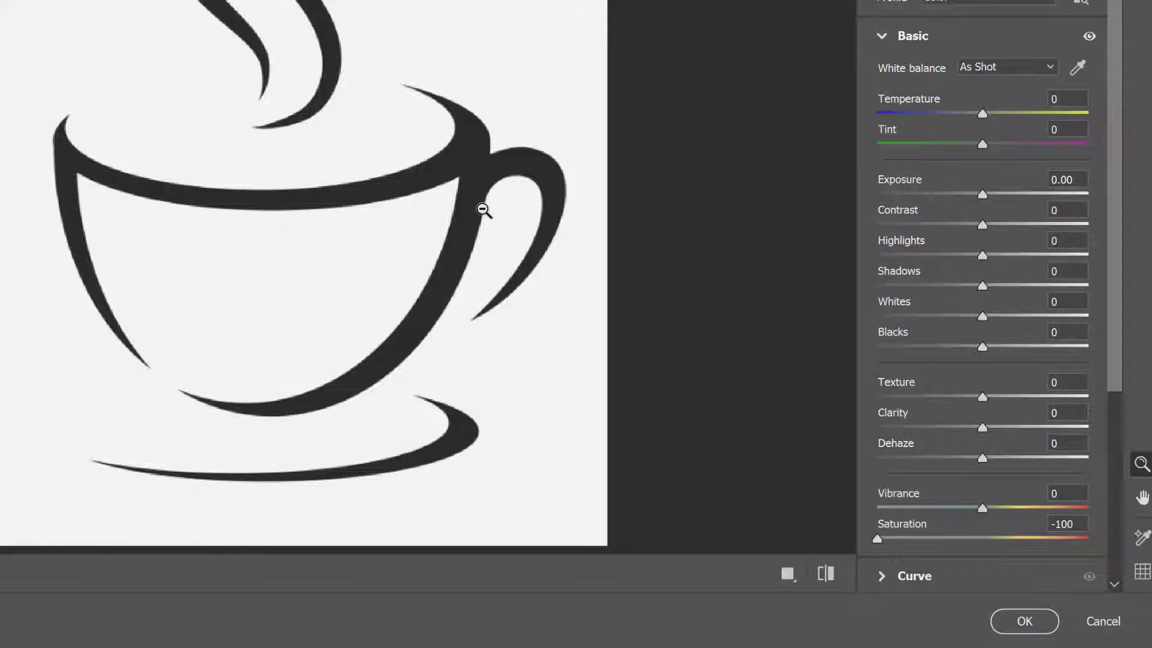
{"action": "scroll", "coordinate": [484, 210], "scroll_direction": "up", "scroll_amount": 1, "text": "alt"}
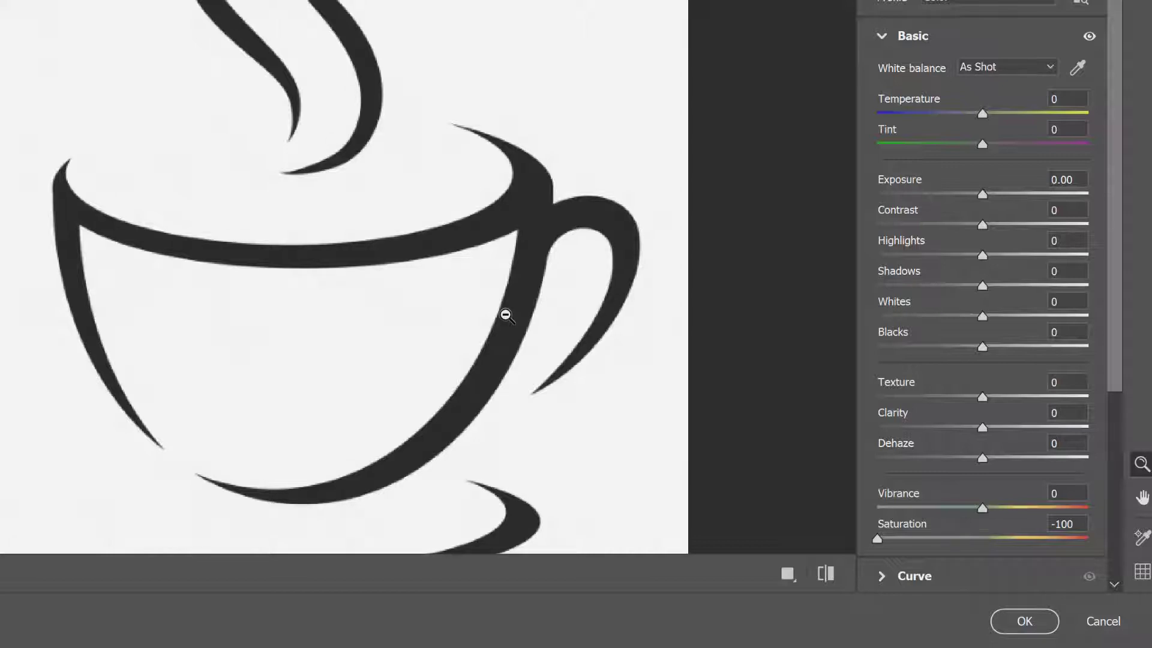
{"action": "left_click_drag", "start_coordinate": [982, 346], "coordinate": [893, 347]}
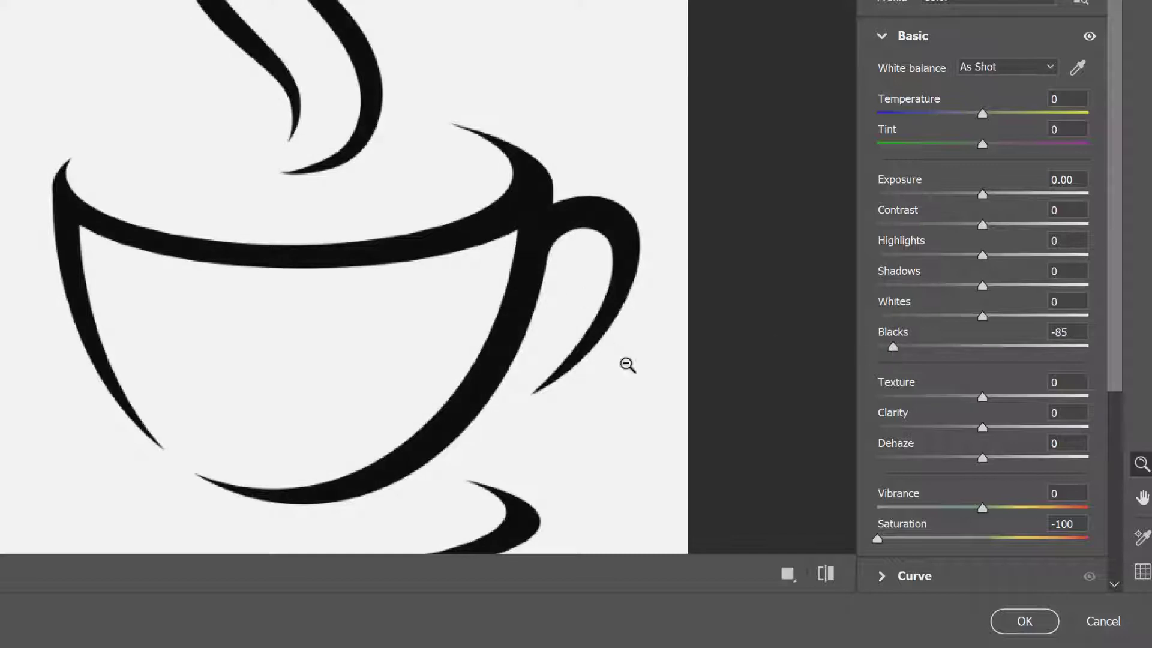
{"action": "left_click", "coordinate": [983, 397]}
{"action": "left_click", "coordinate": [984, 428]}
{"action": "left_click_drag", "start_coordinate": [984, 427], "coordinate": [1046, 425]}
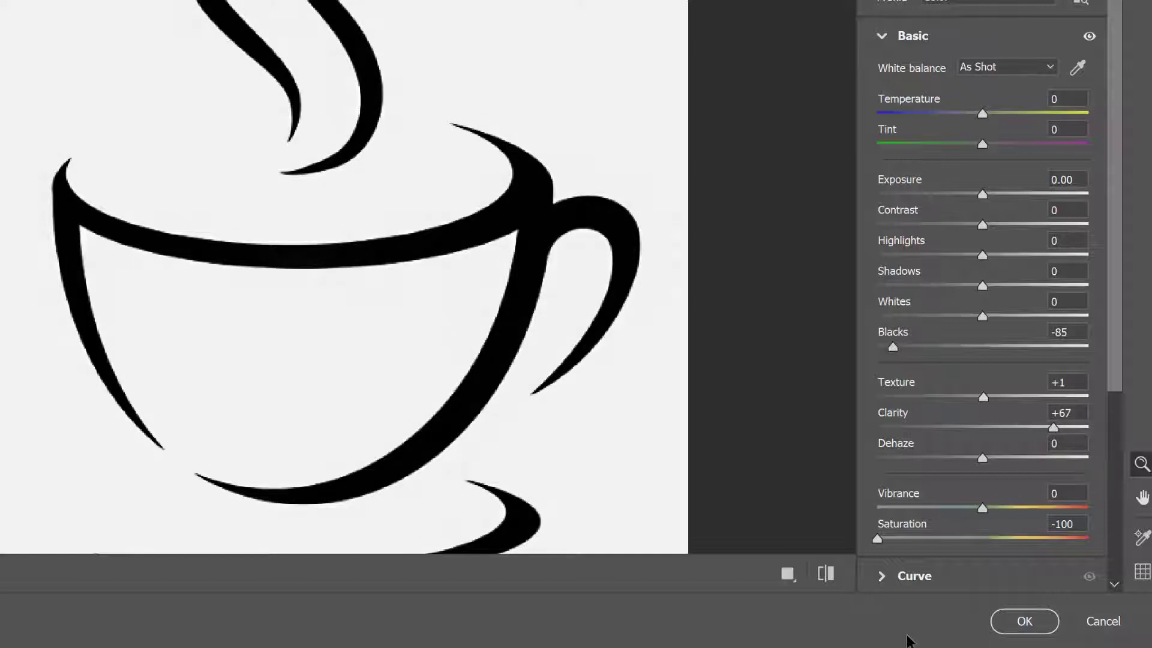
{"action": "left_click", "coordinate": [1024, 621]}
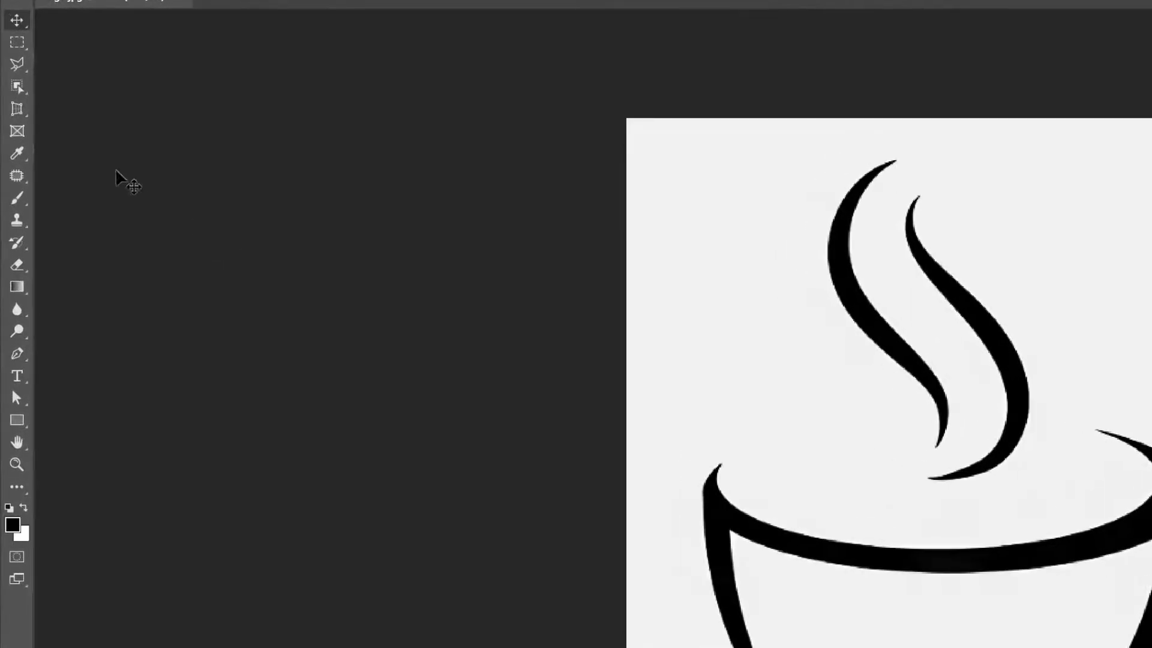
{"action": "key", "text": "w"}
{"action": "right_click", "coordinate": [20, 88]}
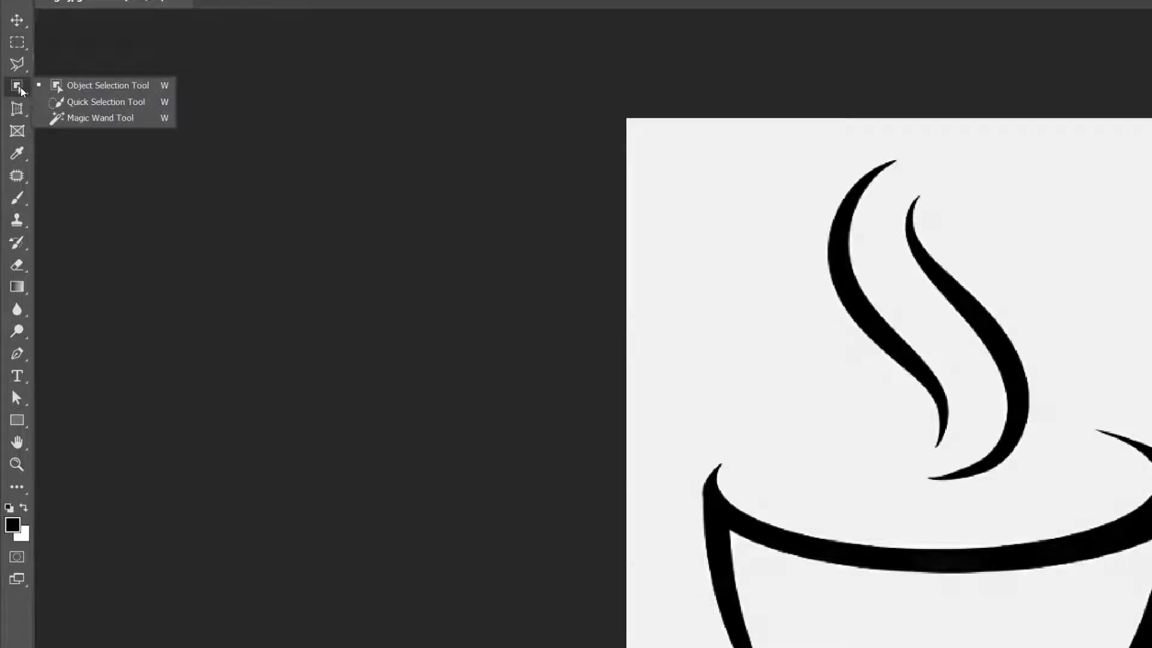
{"action": "left_click", "coordinate": [108, 85]}
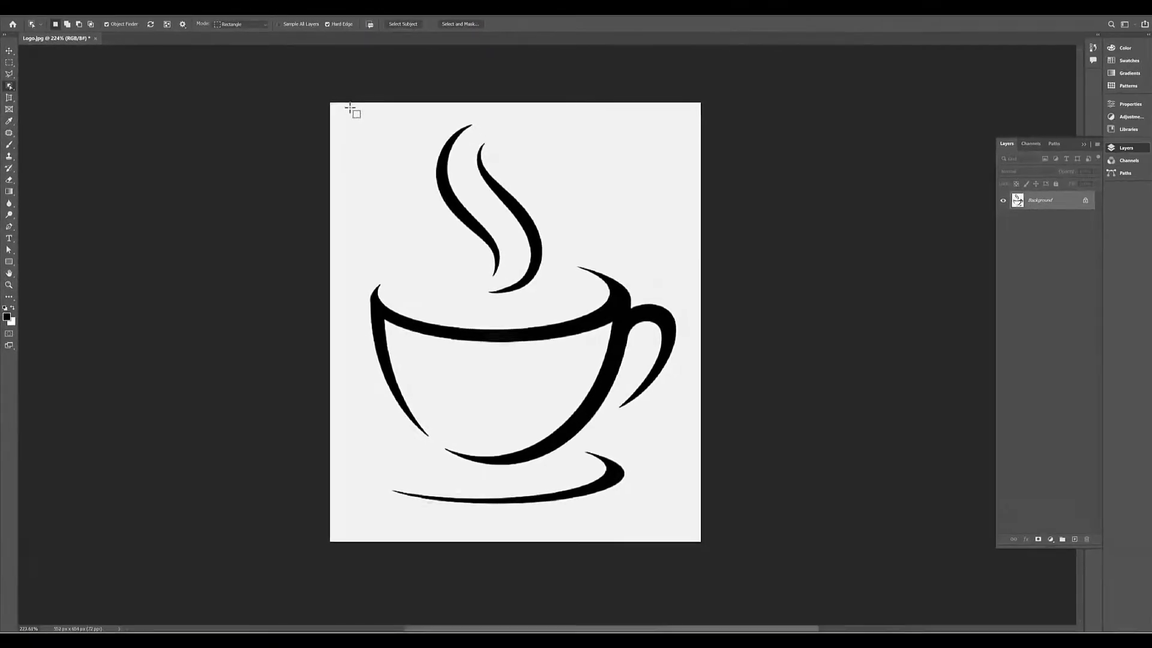
{"action": "mouse_move", "coordinate": [350, 107]}
{"action": "left_mouse_down"}
{"action": "mouse_move", "coordinate": [586, 360]}
{"action": "mouse_move", "coordinate": [697, 529]}
{"action": "left_mouse_up"}
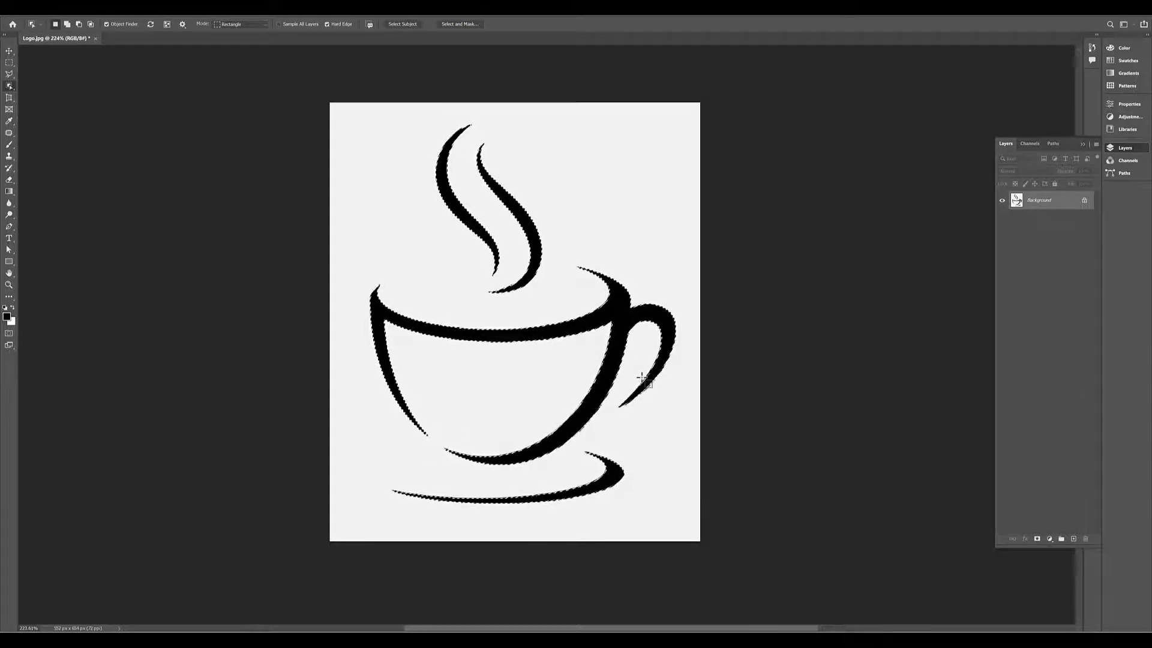
{"action": "key", "text": "ctrl+d"}
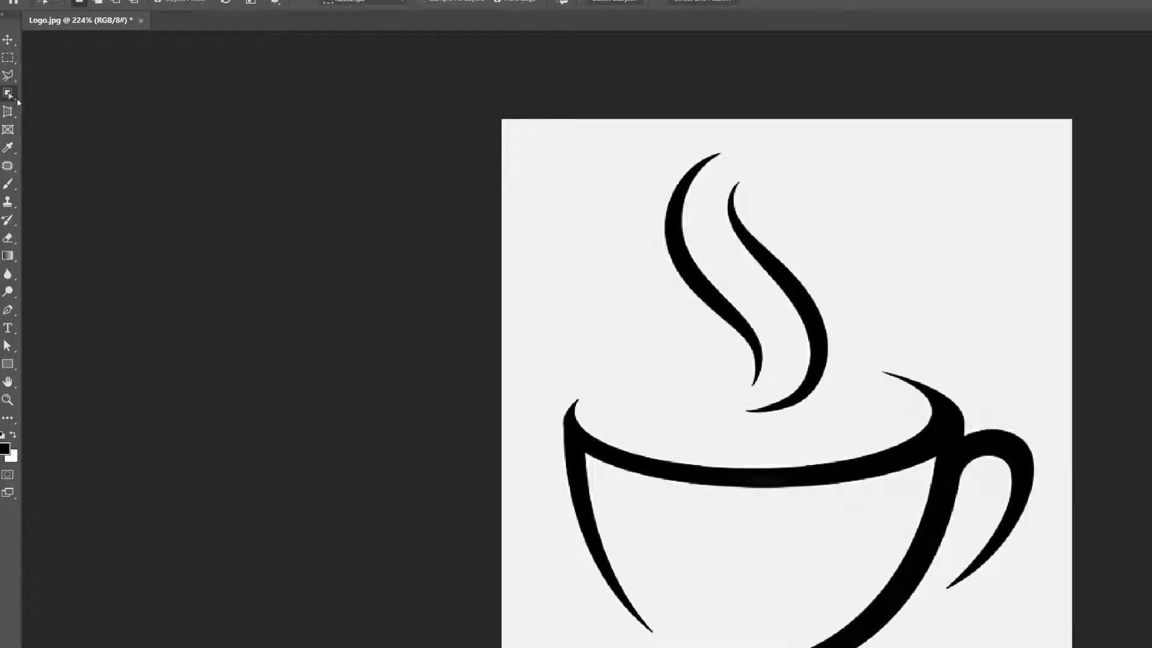
Use the Magic Wand on a cup stroke, then Similar to grab all black strokes
{"action": "right_click", "coordinate": [19, 102]}
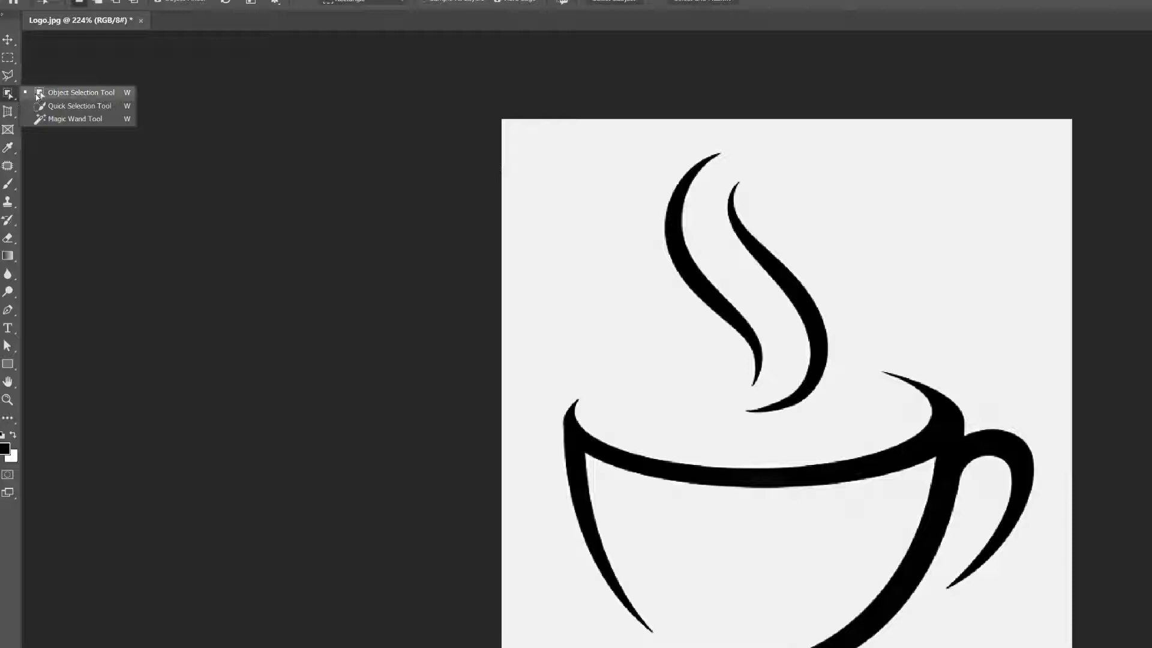
{"action": "left_click", "coordinate": [66, 119]}
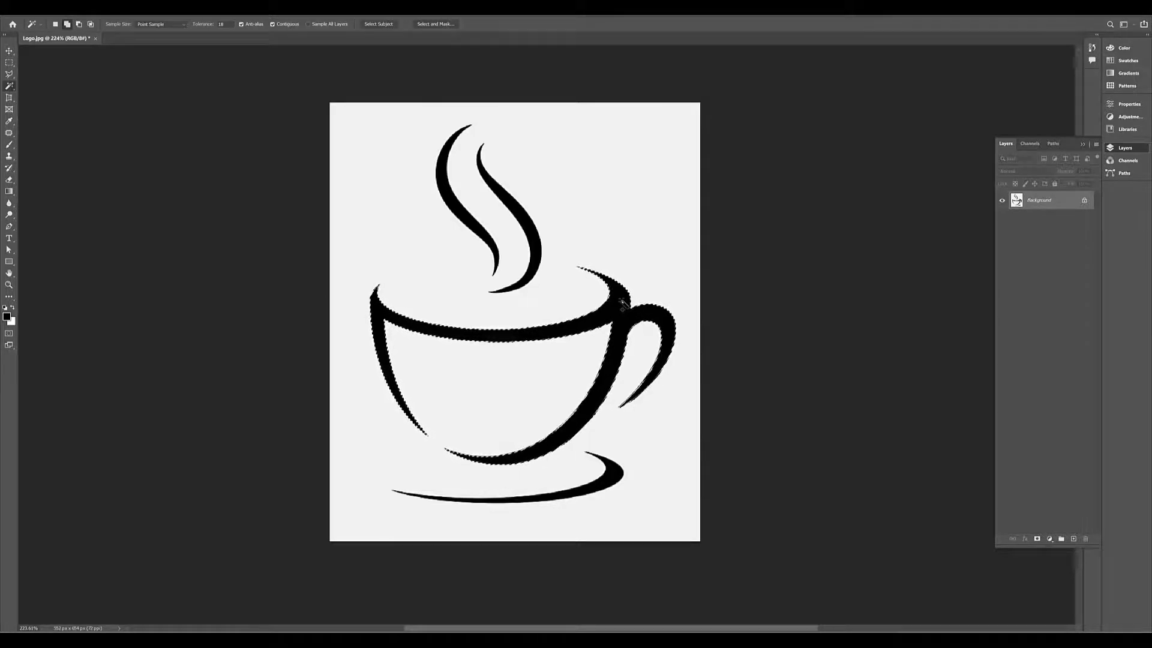
{"action": "right_click", "coordinate": [621, 308]}
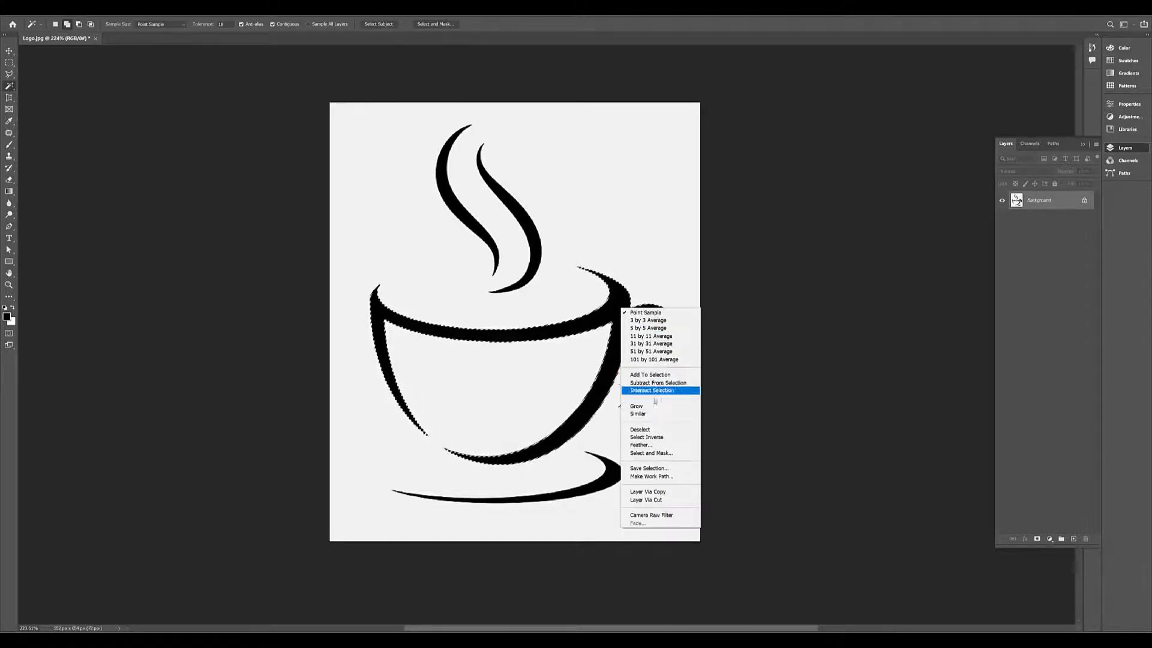
{"action": "left_click", "coordinate": [639, 414]}
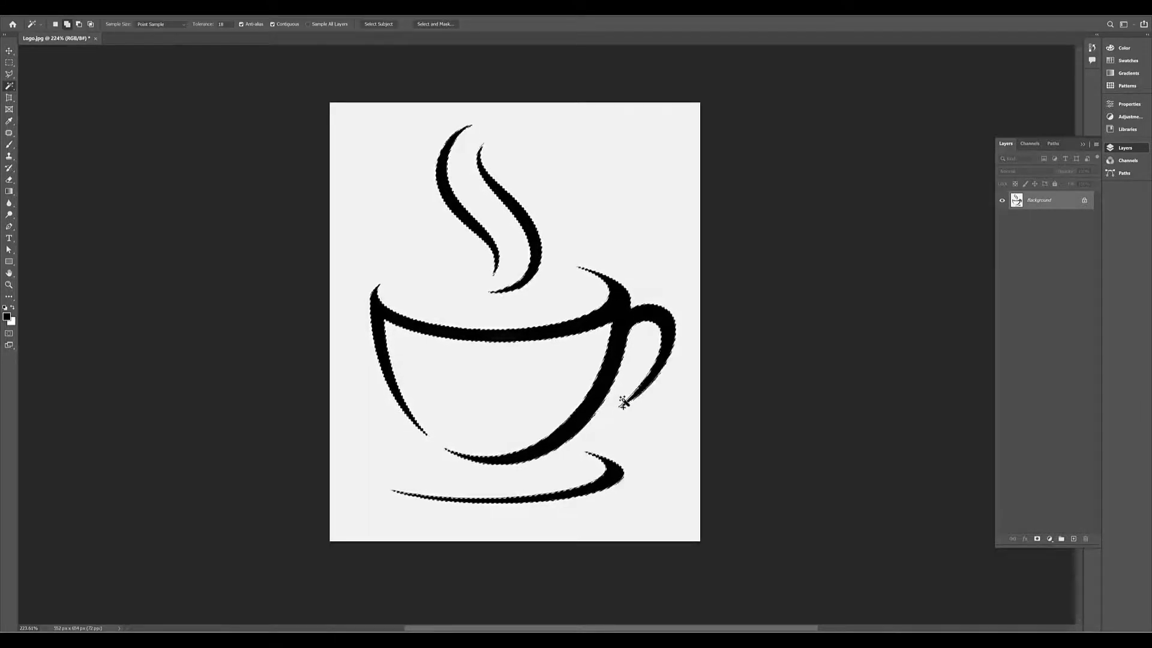
Make a work path from the selection with a 1.0-pixel tolerance
{"action": "right_click", "coordinate": [574, 375]}
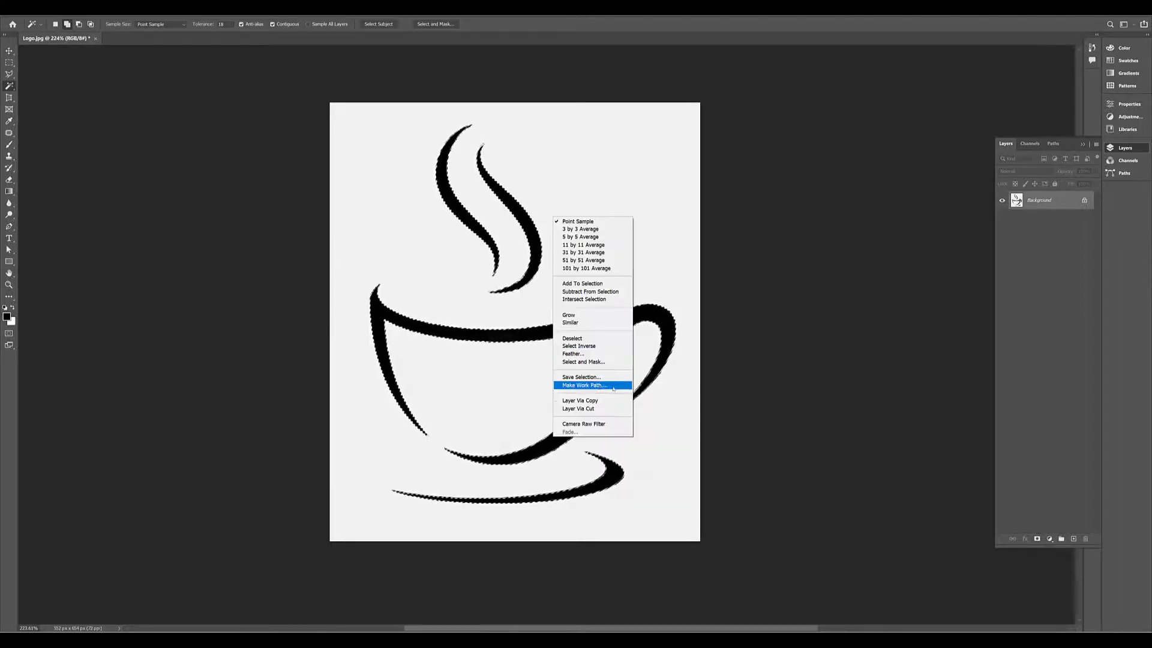
{"action": "left_click", "coordinate": [609, 388]}
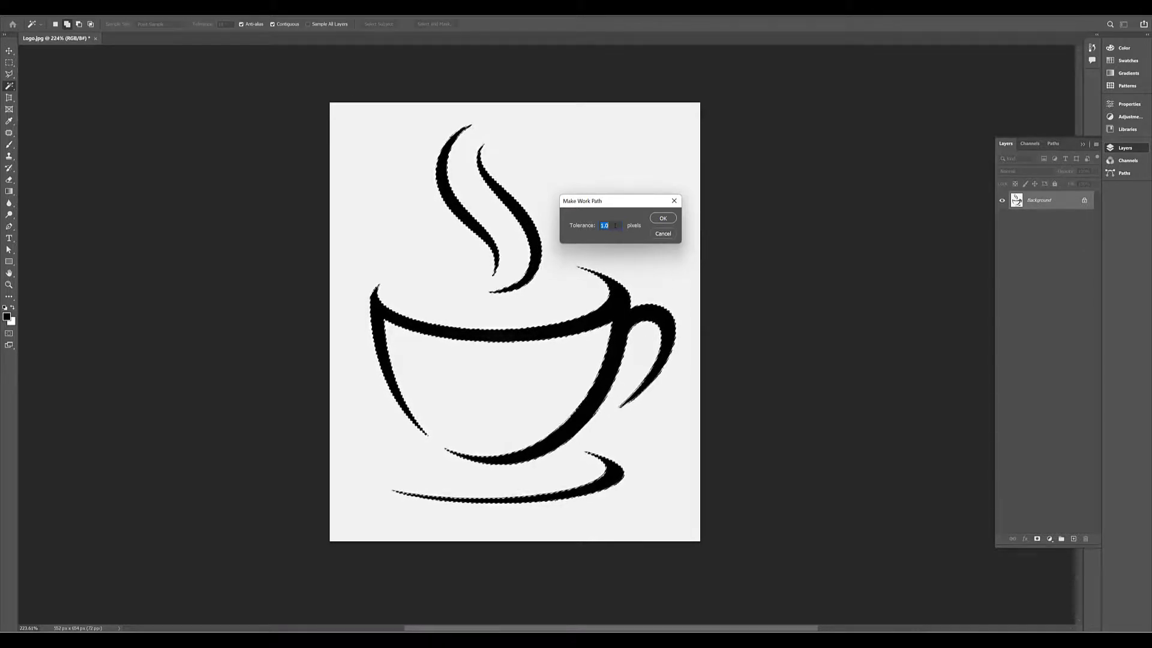
{"action": "key", "text": "Return"}
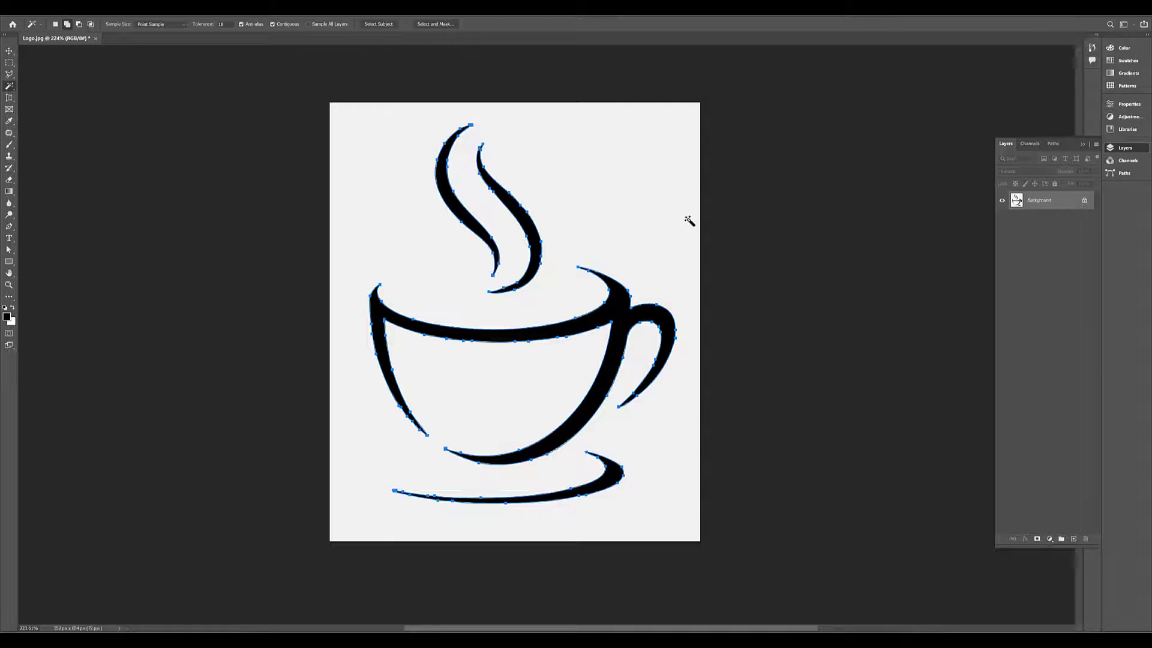
{"action": "key", "text": "alt+f"}
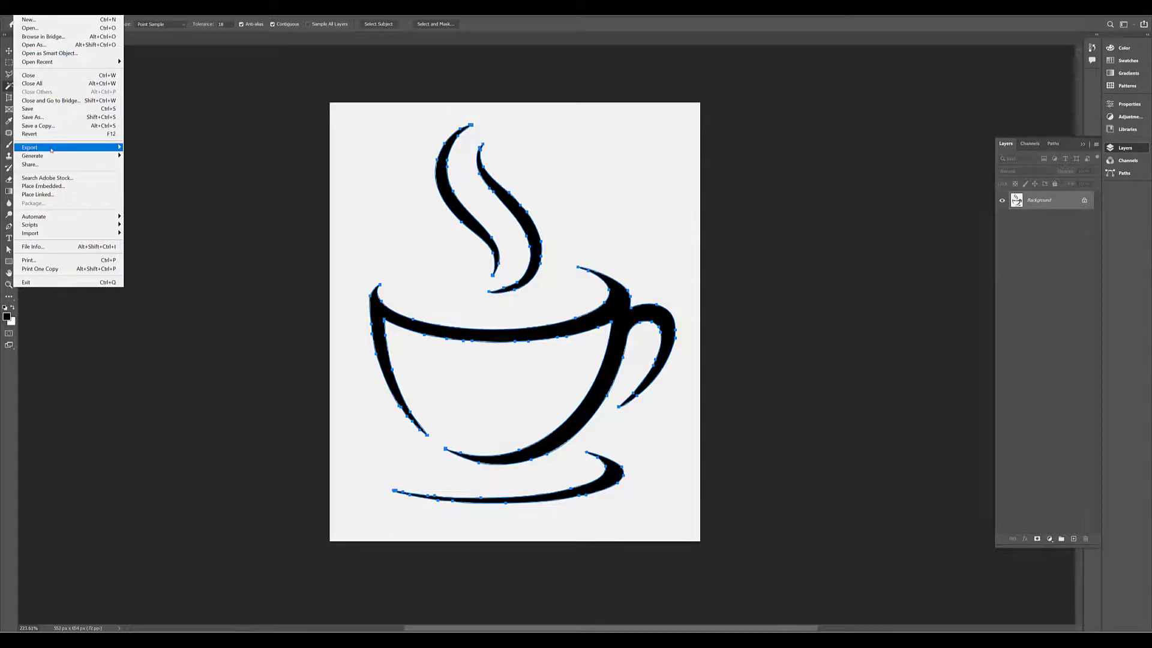
Export the work path with Paths to Illustrator, naming the file Logo1
{"action": "mouse_move", "coordinate": [52, 150]}
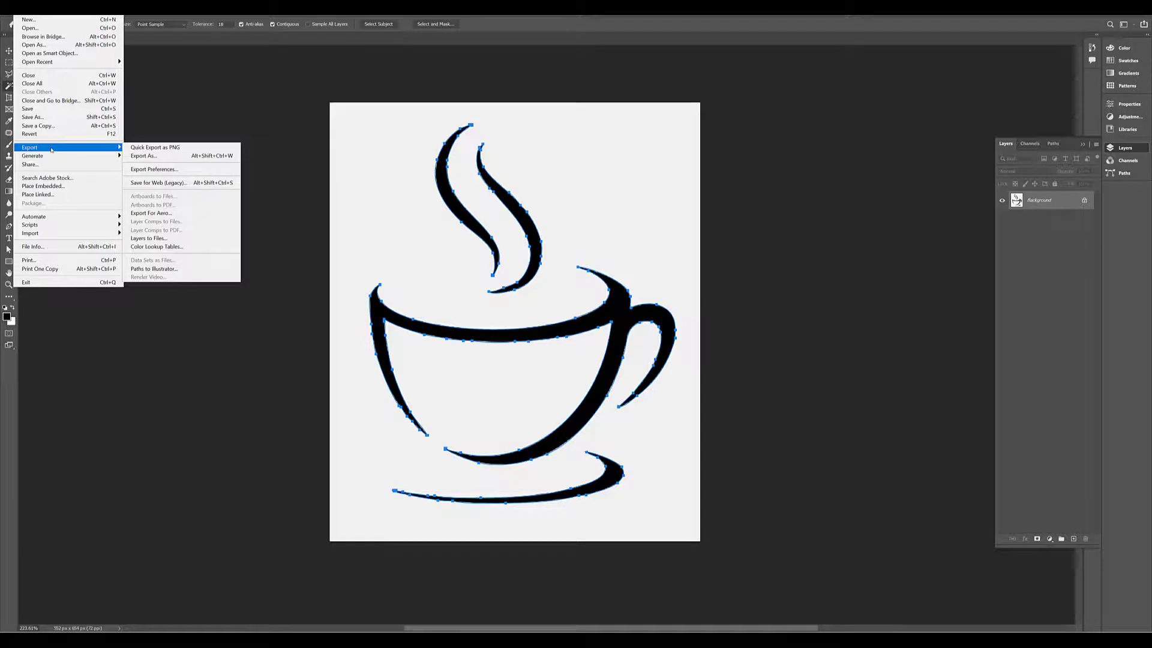
{"action": "left_click", "coordinate": [179, 270]}
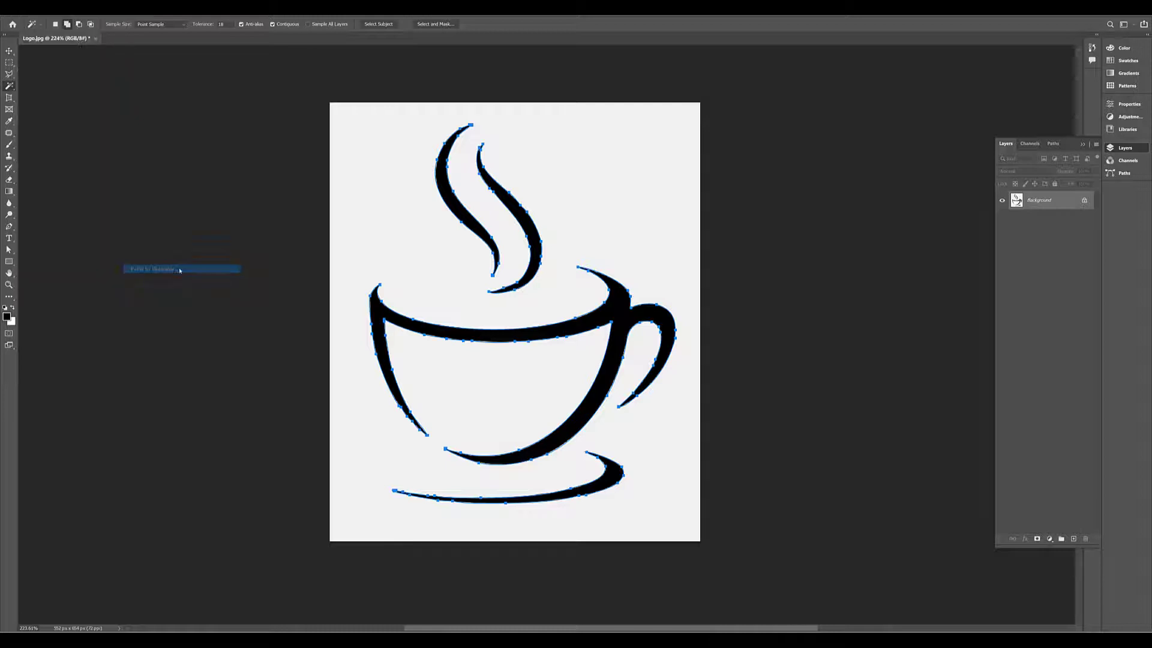
{"action": "key", "text": "Return"}
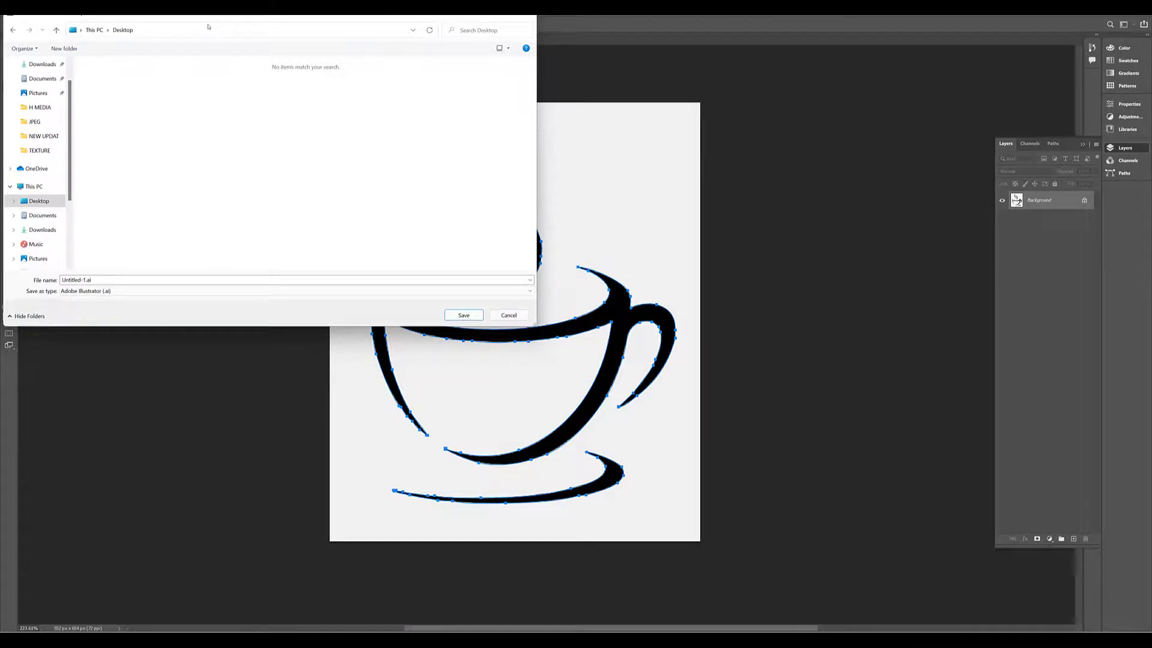
{"action": "double_click", "coordinate": [61, 281]}
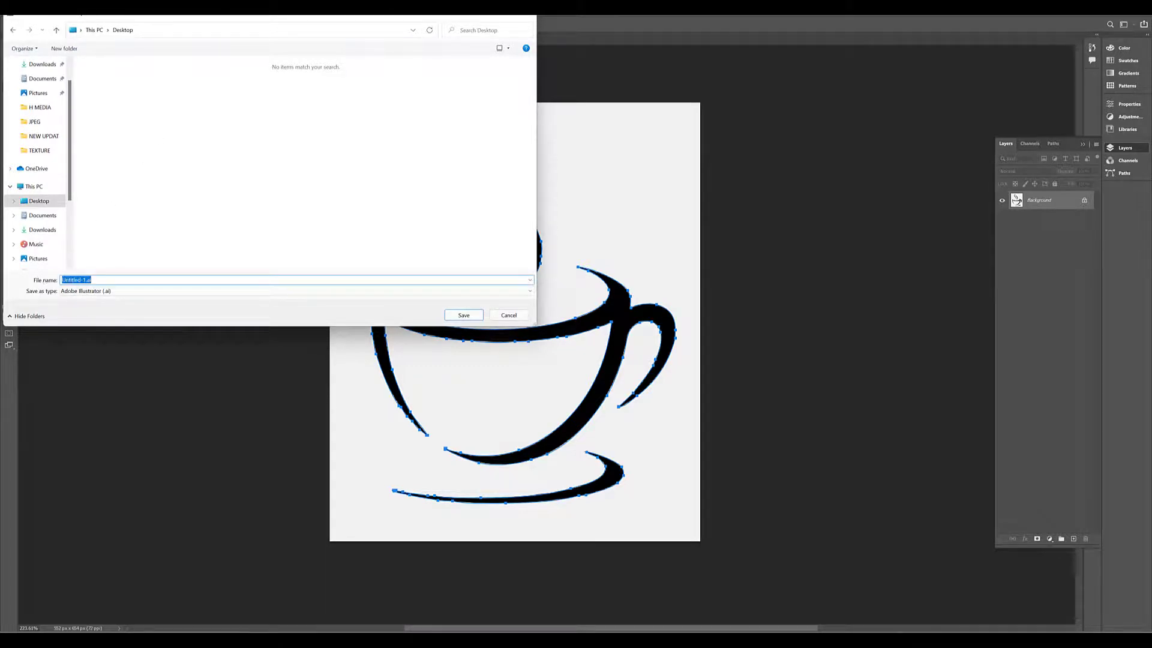
{"action": "type", "text": "Logo1"}
Save Logo1.ai, then import it into 3ds Max merged as a single shape object
{"action": "left_click", "coordinate": [461, 316]}
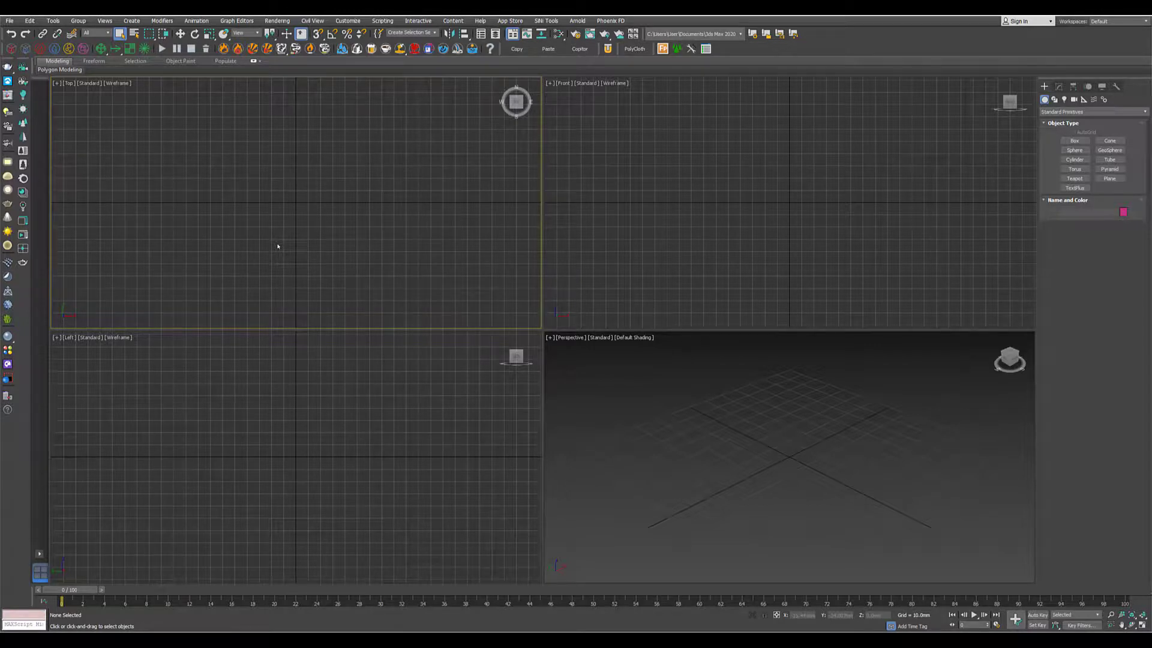
{"action": "left_click", "coordinate": [10, 20]}
{"action": "mouse_move", "coordinate": [44, 146]}
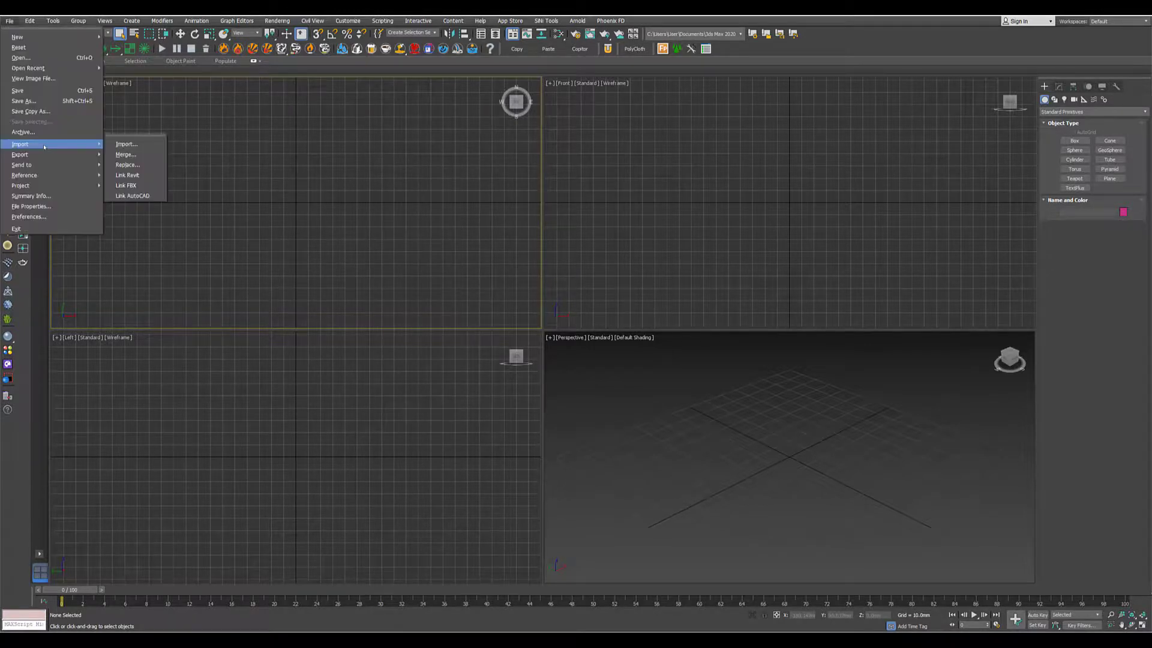
{"action": "left_click", "coordinate": [126, 144]}
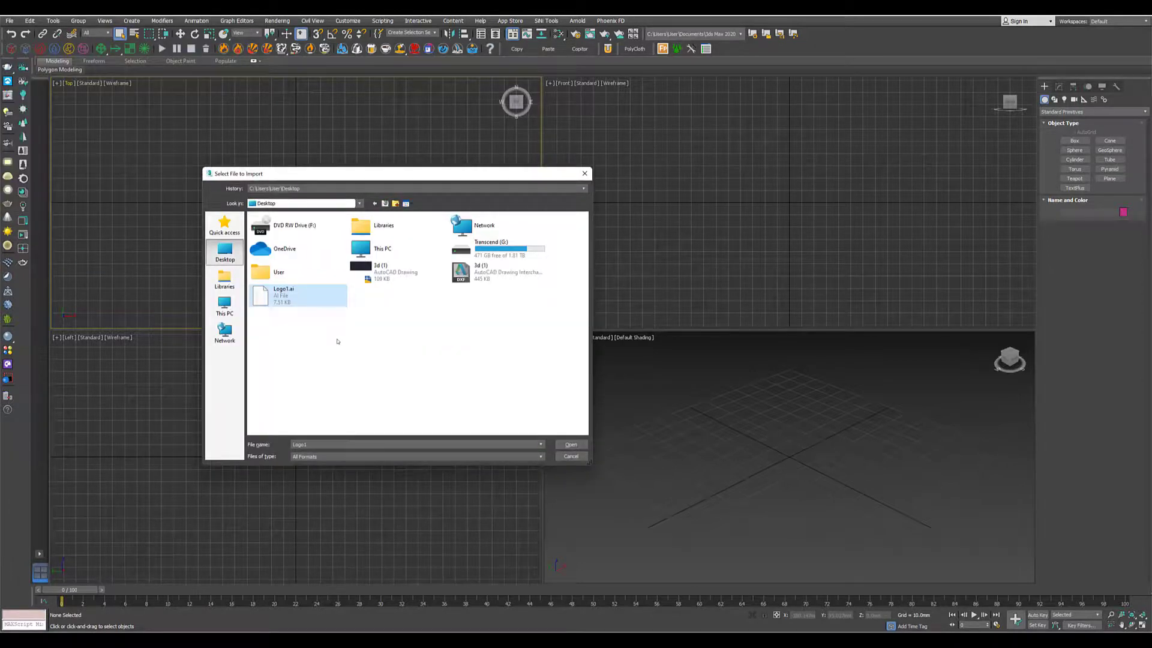
{"action": "left_click", "coordinate": [573, 445]}
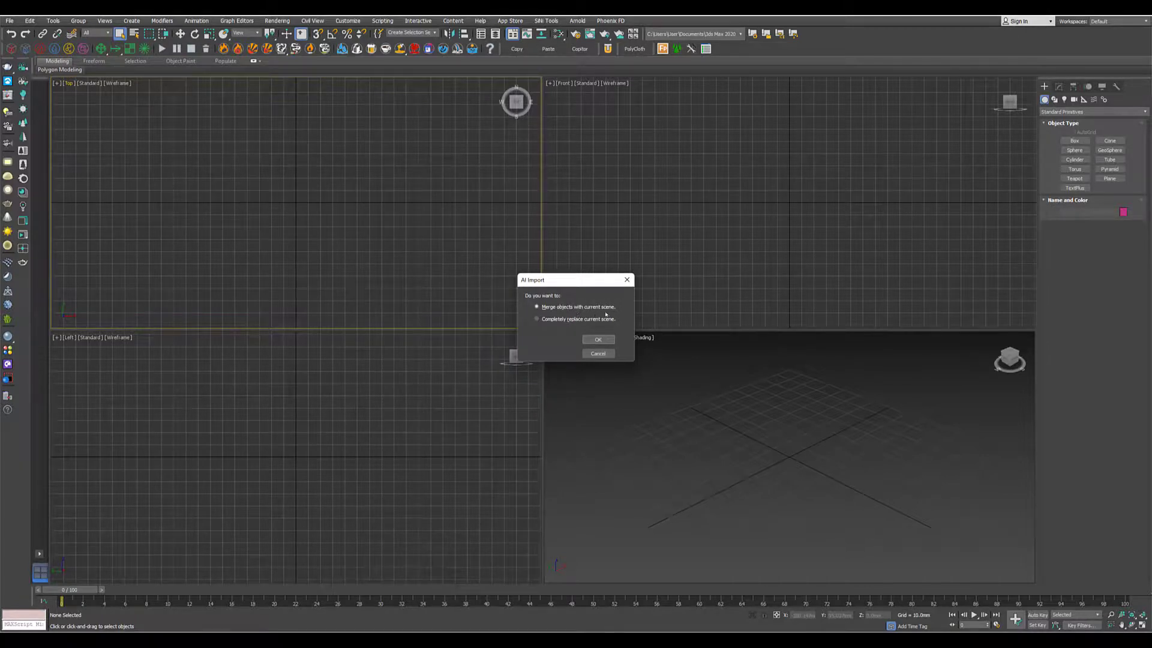
{"action": "left_click", "coordinate": [599, 339]}
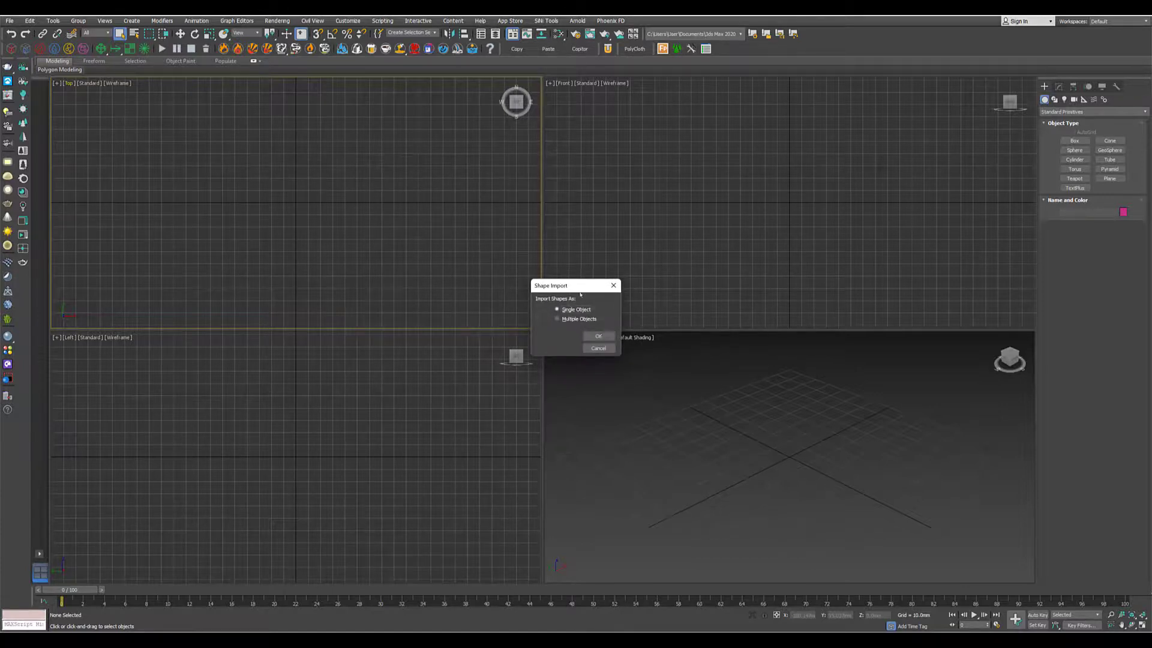
{"action": "left_click_drag", "start_coordinate": [581, 288], "coordinate": [617, 261]}
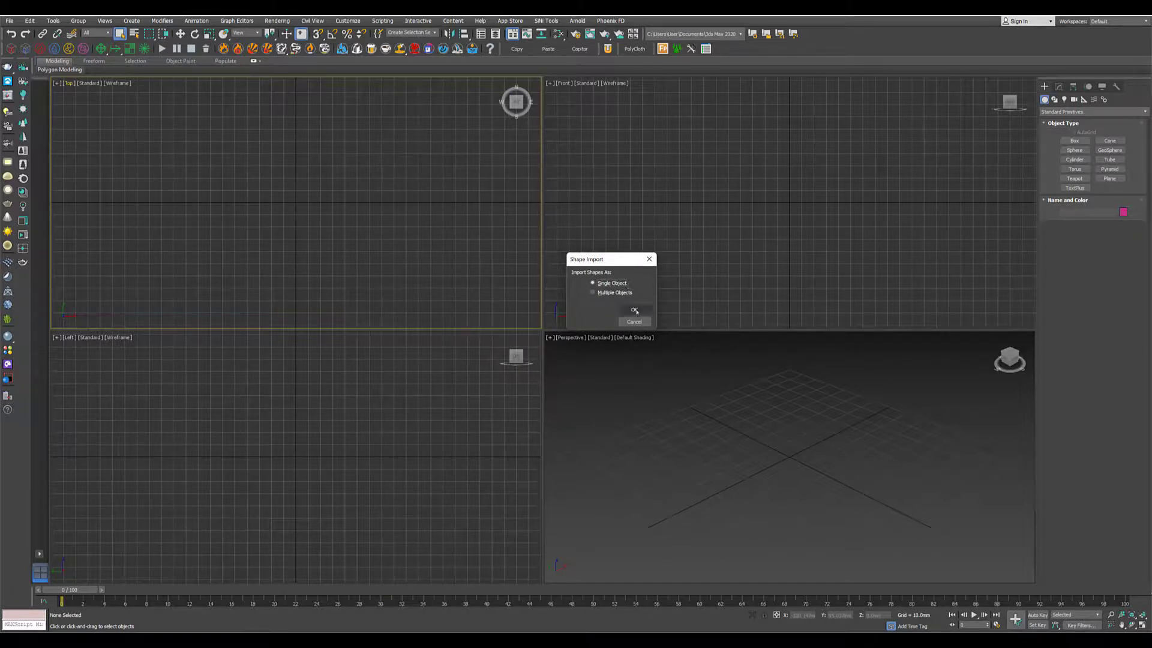
{"action": "left_click", "coordinate": [634, 310]}
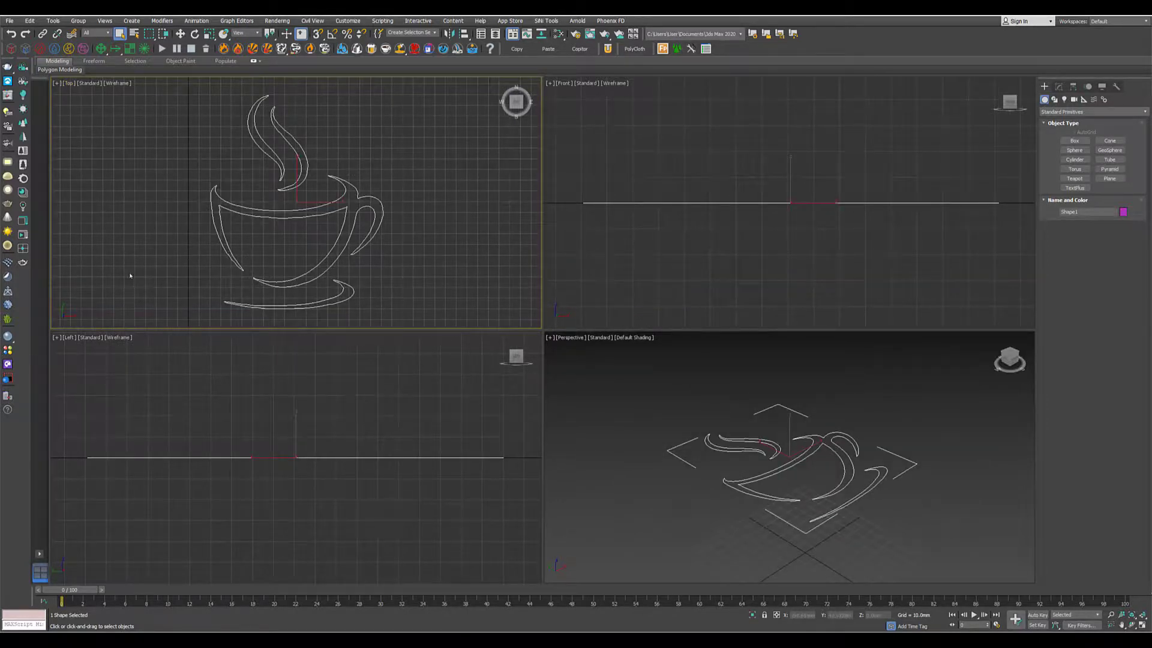
Rotate the imported cup shape 90° so it stands upright
{"action": "key", "text": "w"}
{"action": "scroll", "coordinate": [694, 247], "scroll_direction": "down", "scroll_amount": 4}
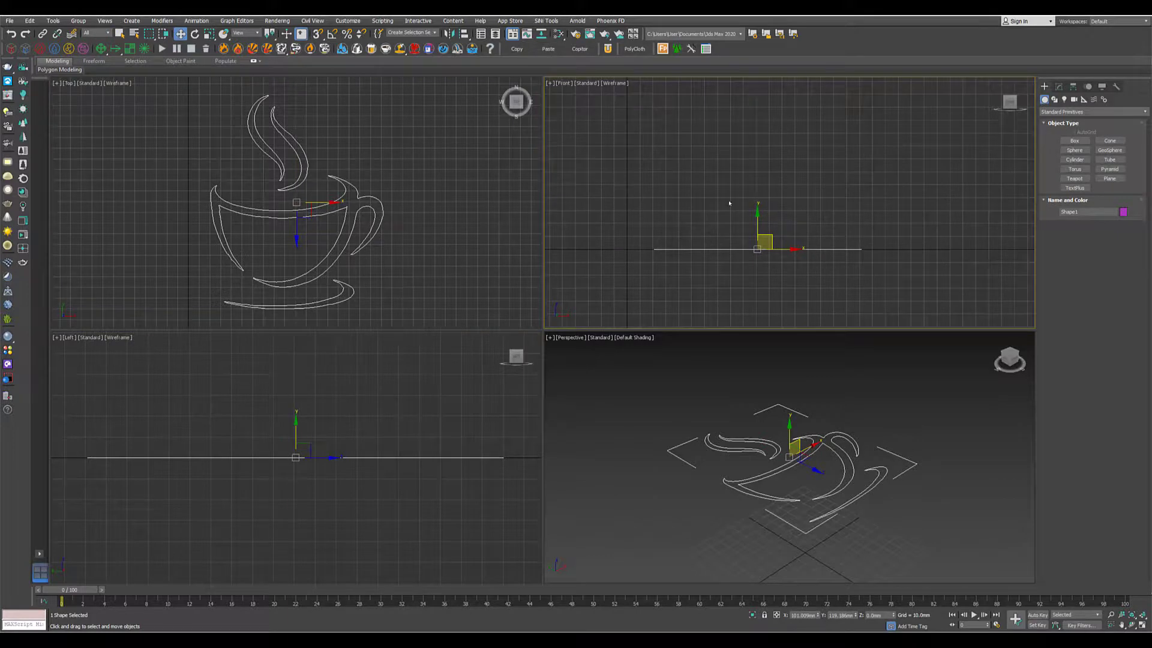
{"action": "left_click_drag", "start_coordinate": [729, 217], "coordinate": [729, 174]}
Maximize the Front viewport and show Shape1's spline vertices framed in view
{"action": "key", "text": "alt+w"}
{"action": "left_click", "coordinate": [1058, 86]}
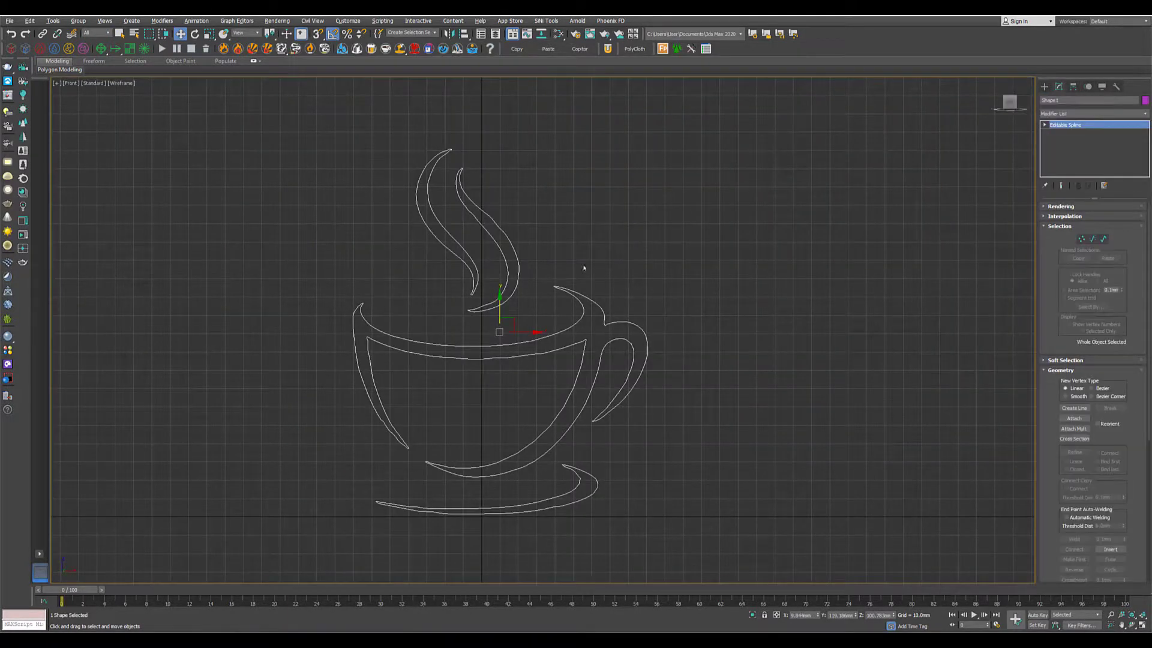
{"action": "left_click", "coordinate": [1081, 239]}
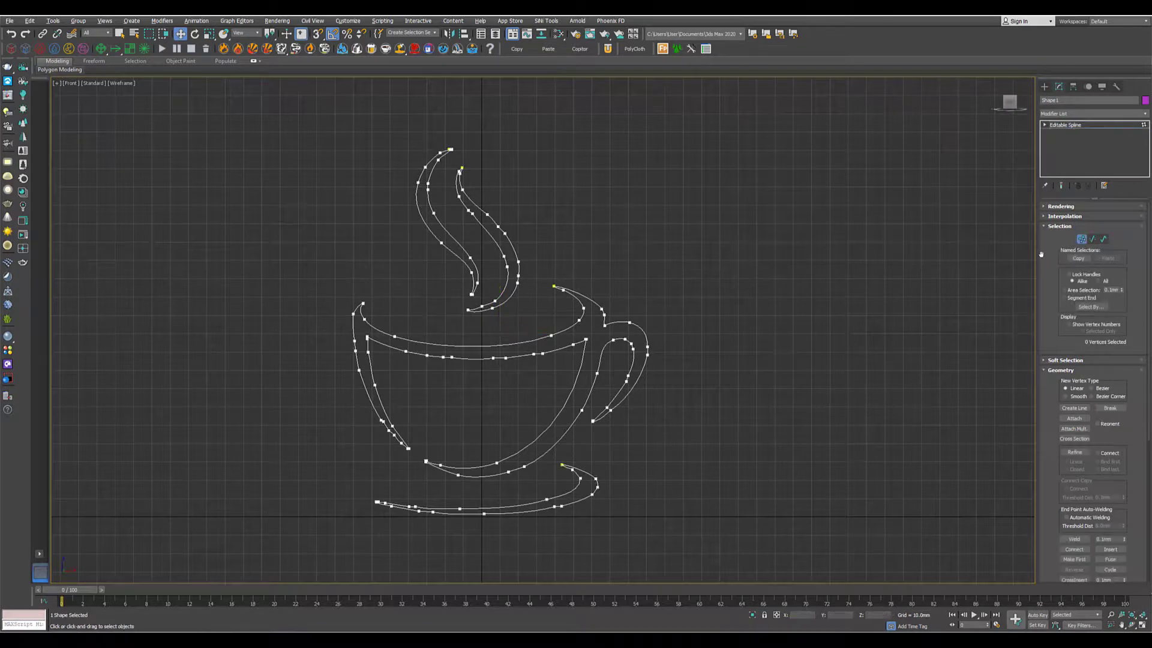
{"action": "scroll", "coordinate": [566, 338], "scroll_direction": "down", "scroll_amount": 2}
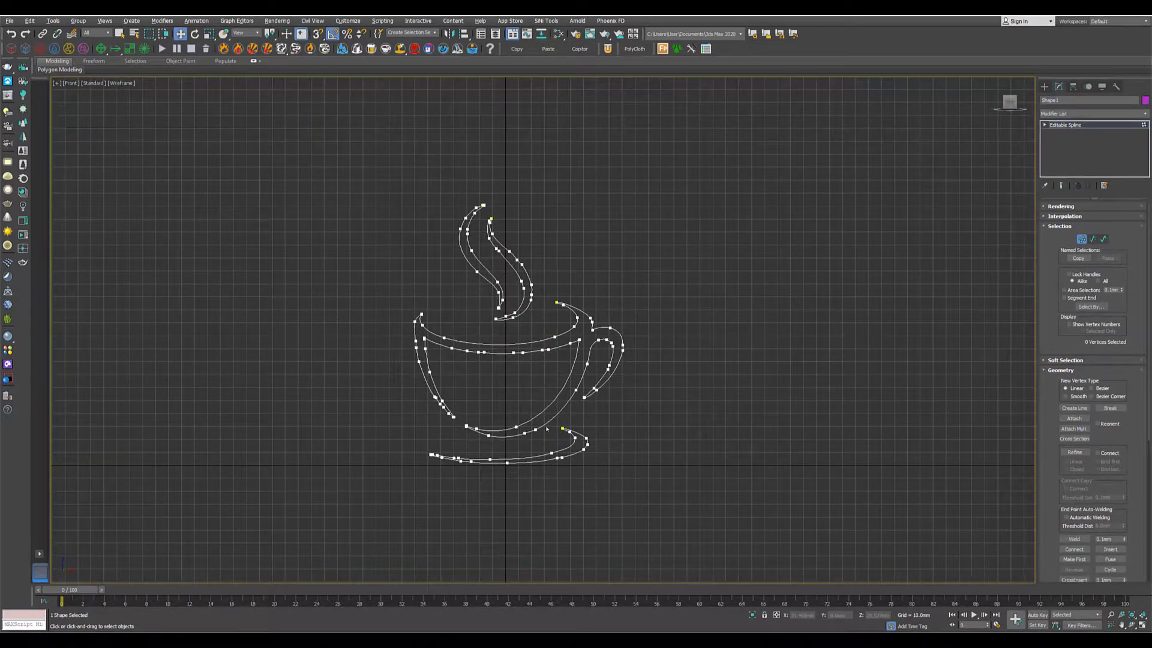
{"action": "key", "text": "F3"}
{"action": "key", "text": "z"}
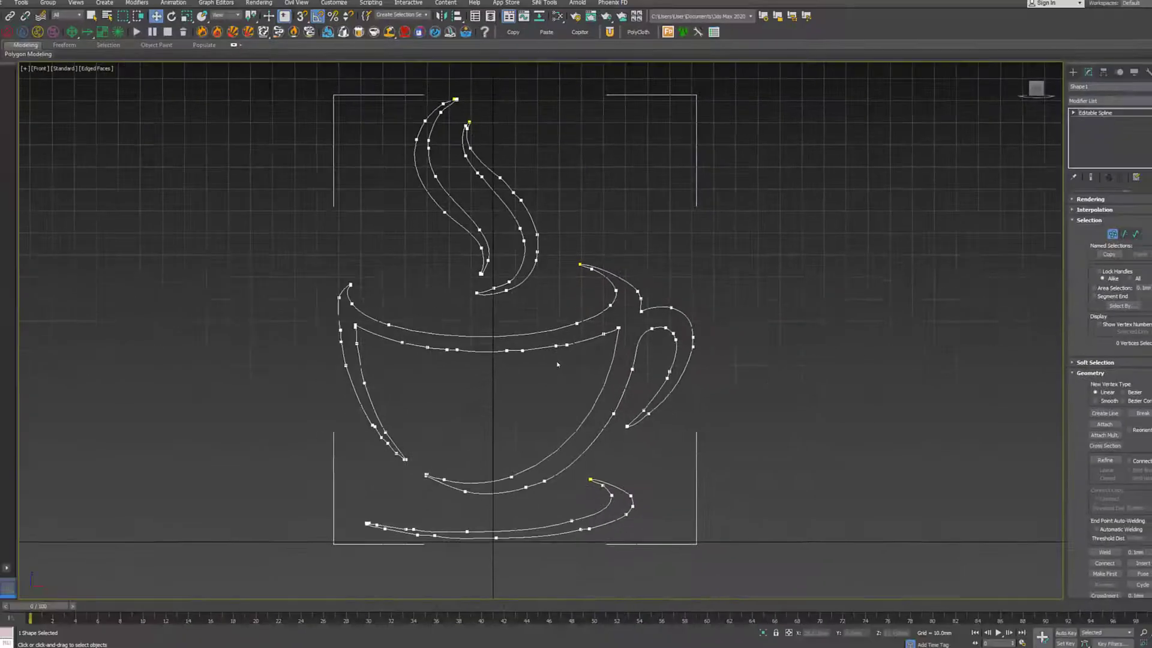
Leave Vertex mode and apply Optimize Spline from the Modifier List to Shape1
{"action": "left_click", "coordinate": [1073, 126]}
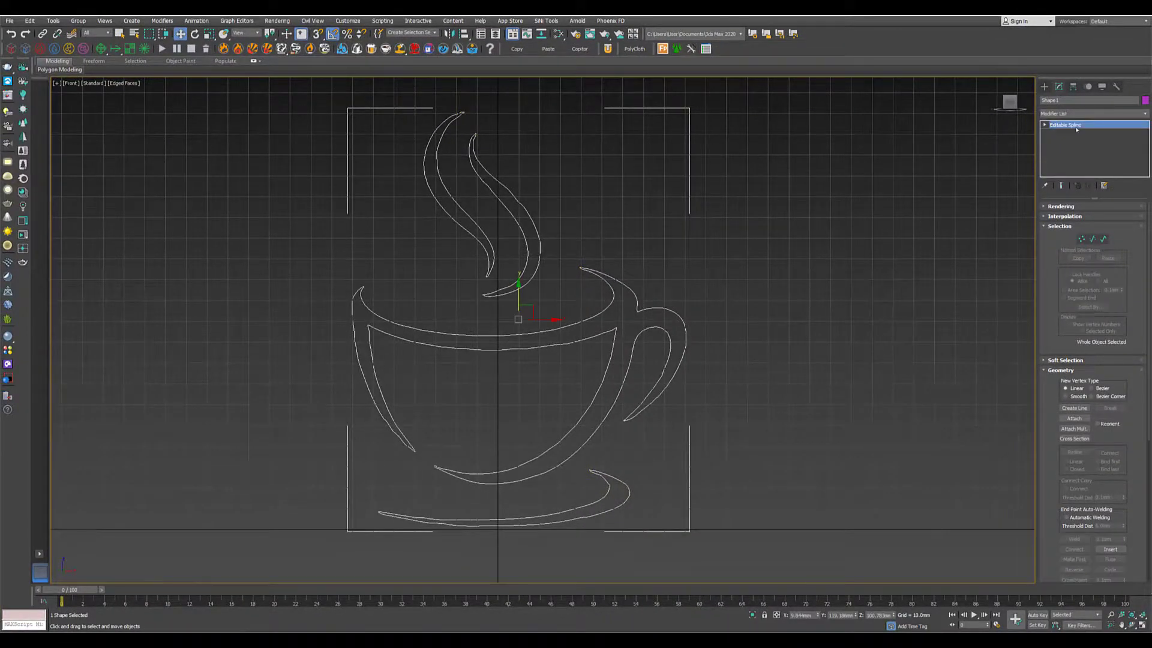
{"action": "left_click", "coordinate": [1081, 114]}
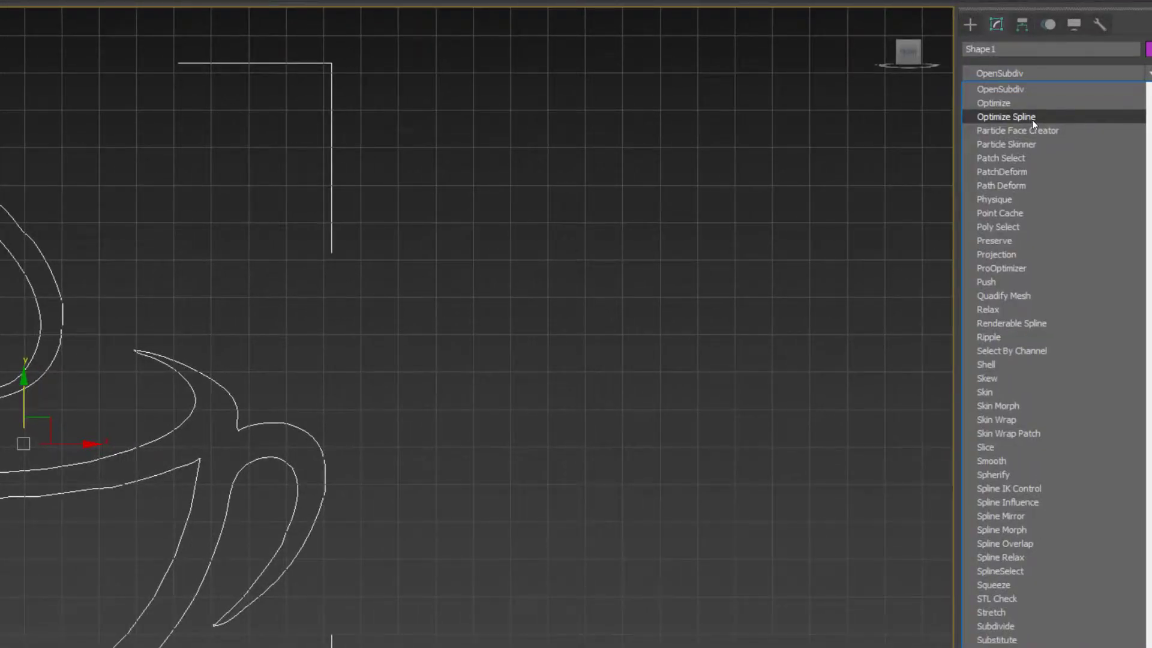
{"action": "left_click", "coordinate": [1032, 120]}
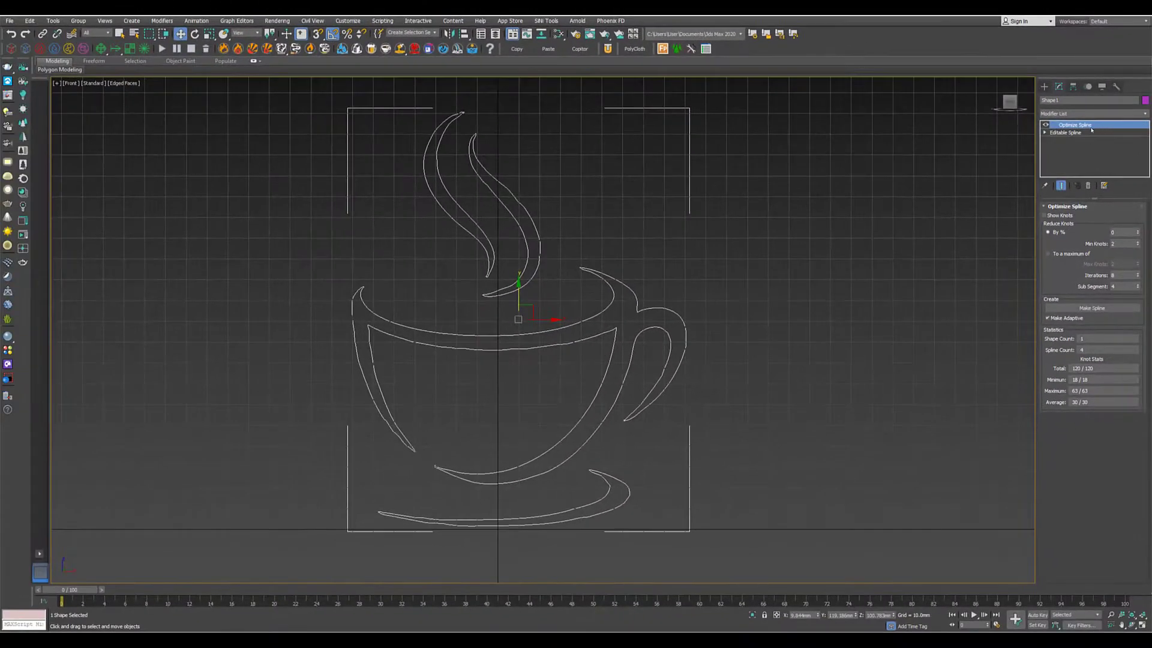